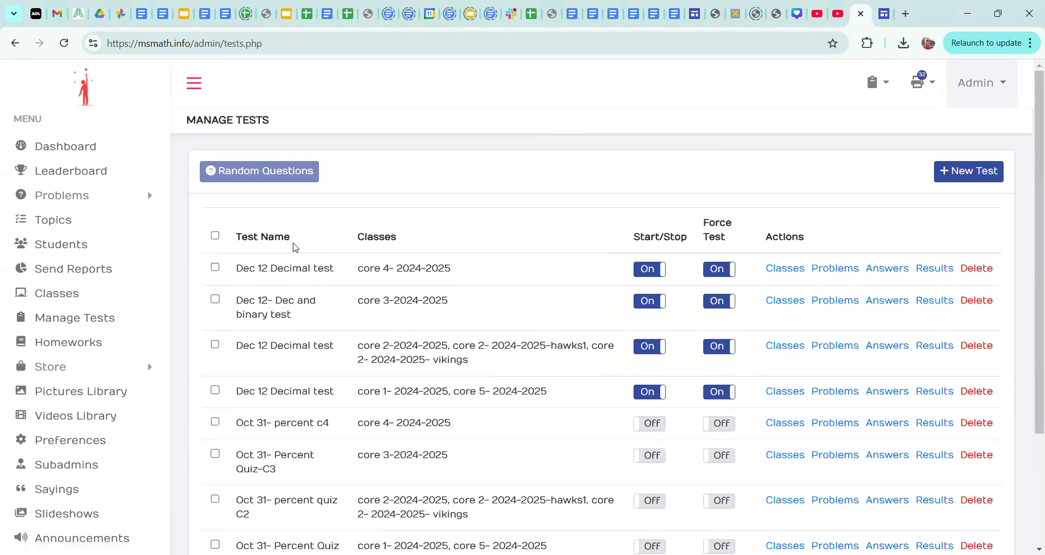
# Start creating a new test named "Test on decimals"
pyautogui.click(947, 172)
pyautogui.click(354, 142)
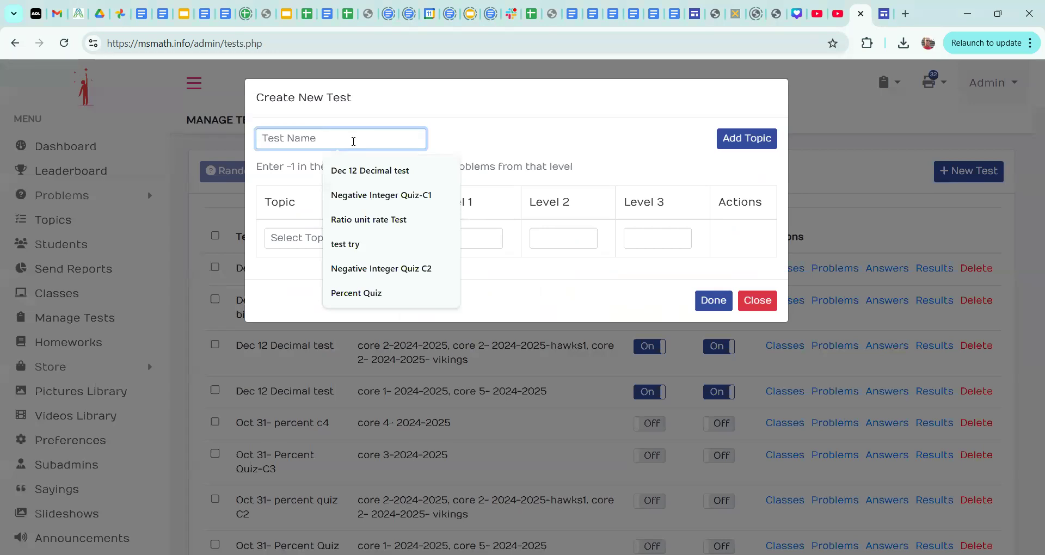
pyautogui.write('Test on decimals')
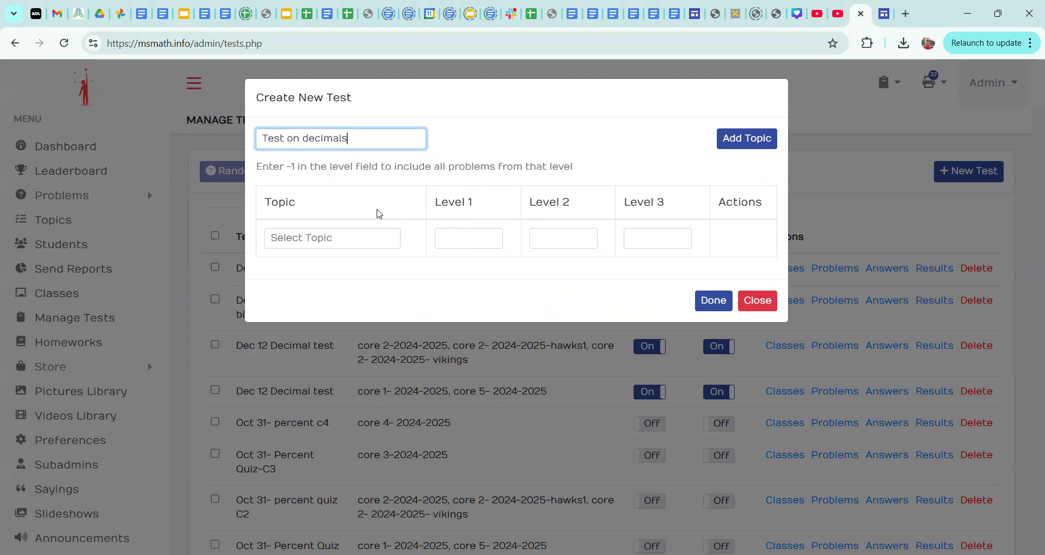
# Set the first topic to "add and subtract decimals" with 3 Level 1, 3 Level 2 and 2 Level 3 problems
pyautogui.click(349, 242)
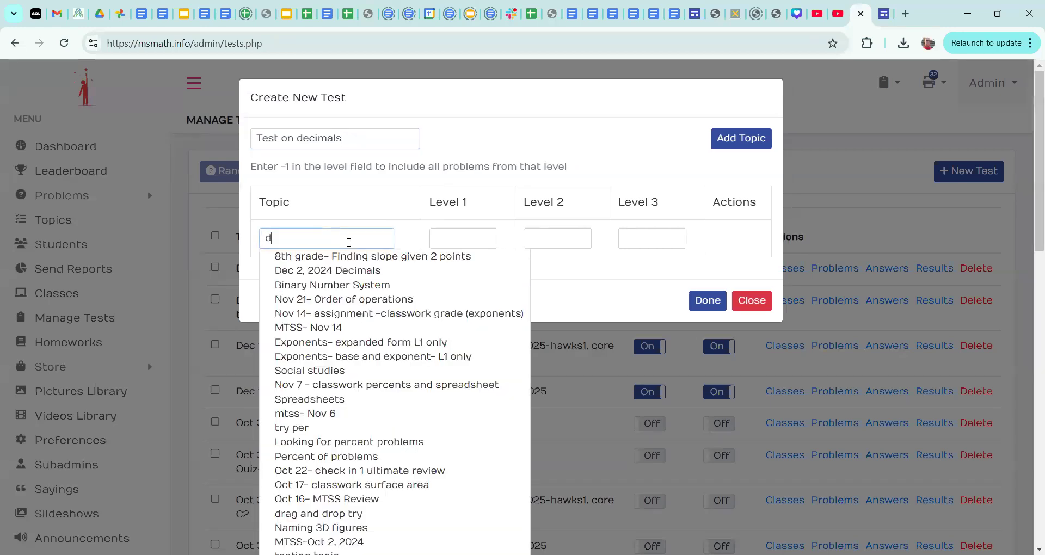
pyautogui.write('decimal')
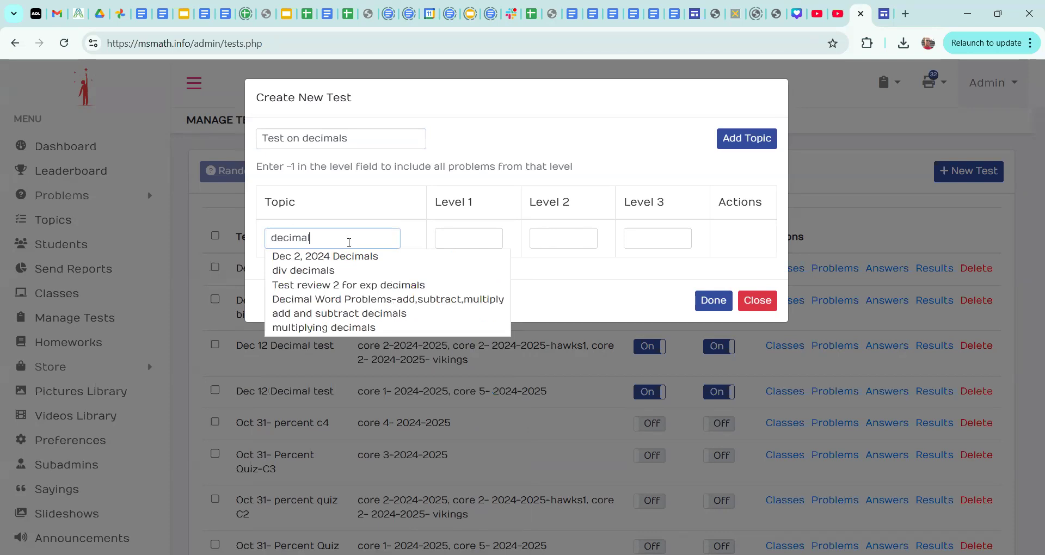
pyautogui.click(339, 315)
pyautogui.click(473, 238)
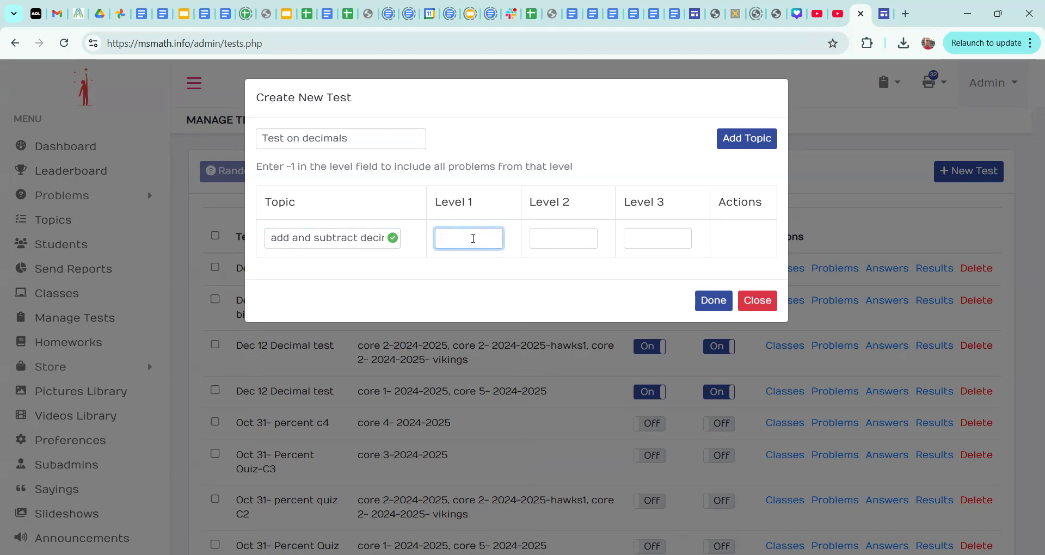
pyautogui.write('3')
pyautogui.click(566, 234)
pyautogui.write('3')
pyautogui.click(660, 239)
pyautogui.write('2')
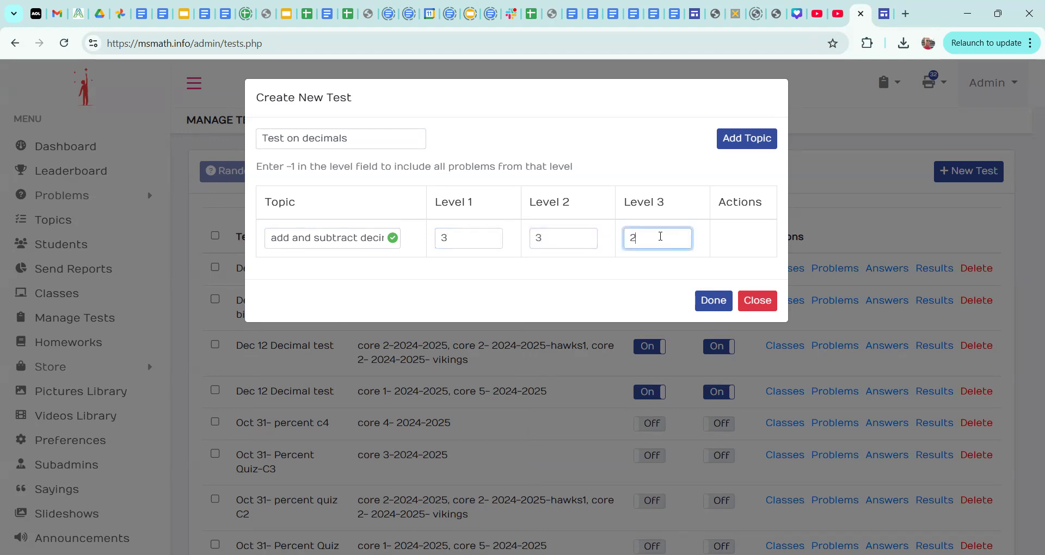
# Add the topic "multiplying decimals" with 3 Level 1, 2 Level 2 and 1 Level 3 problems
pyautogui.click(749, 142)
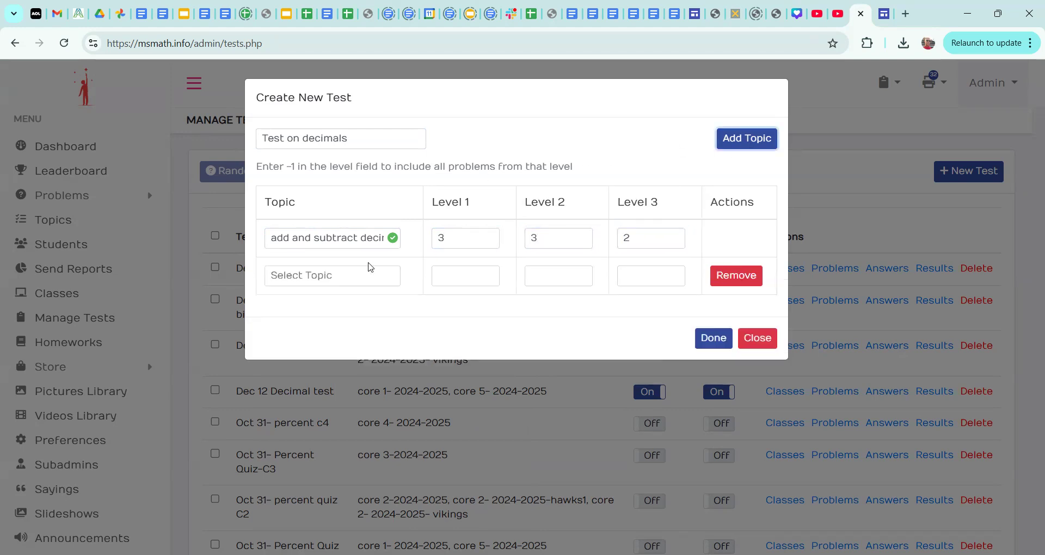
pyautogui.click(355, 273)
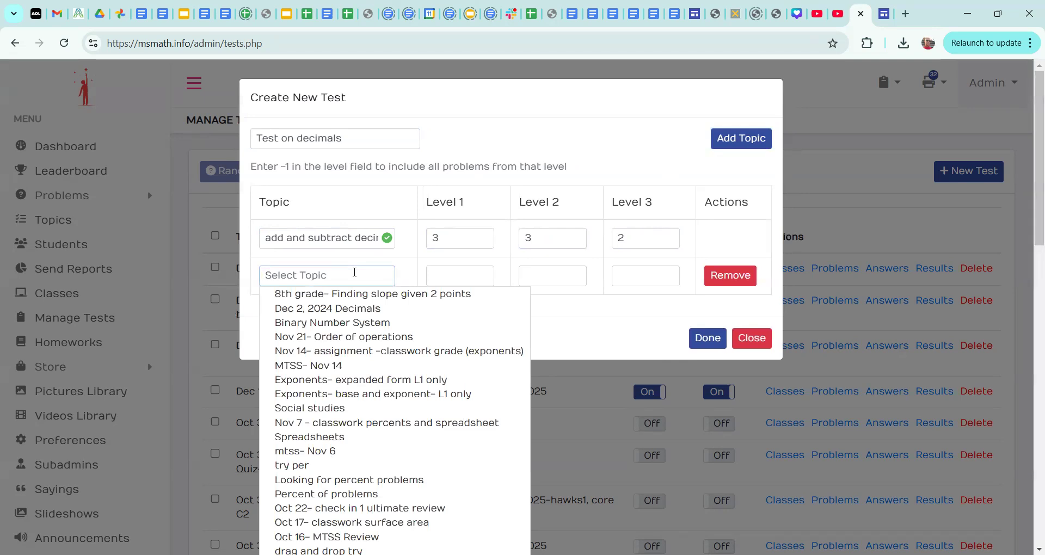
pyautogui.write('dec')
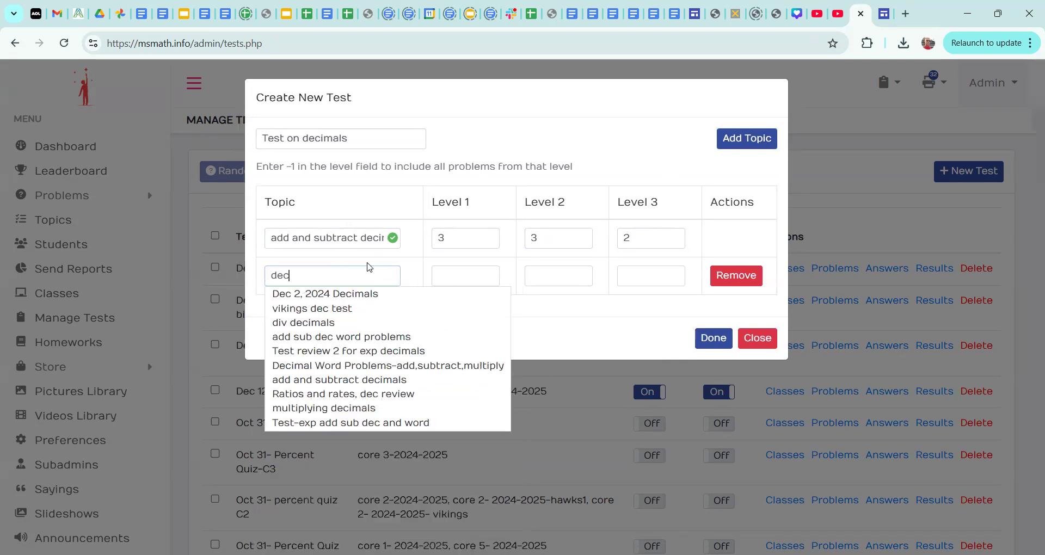
pyautogui.click(382, 408)
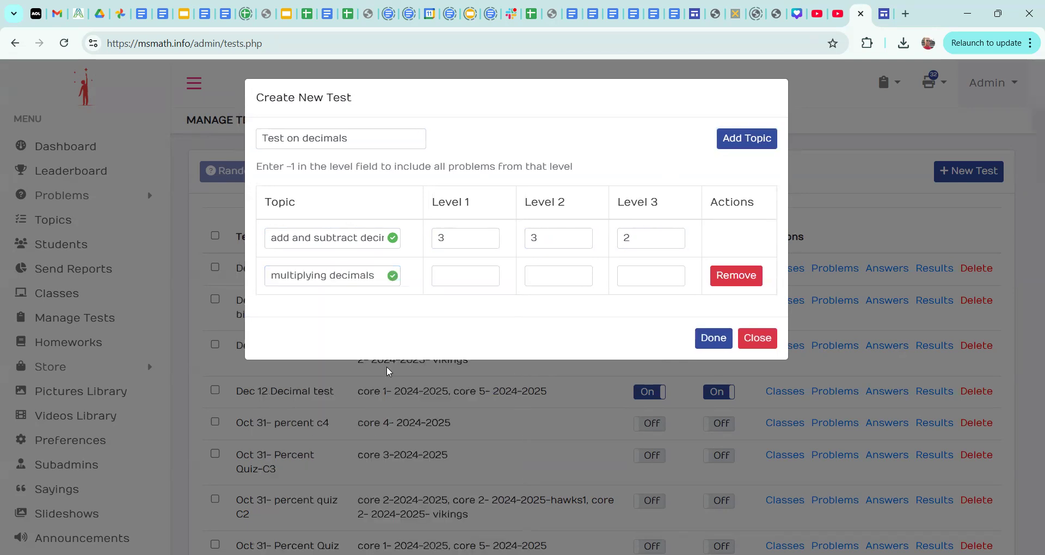
pyautogui.click(463, 278)
pyautogui.write('3')
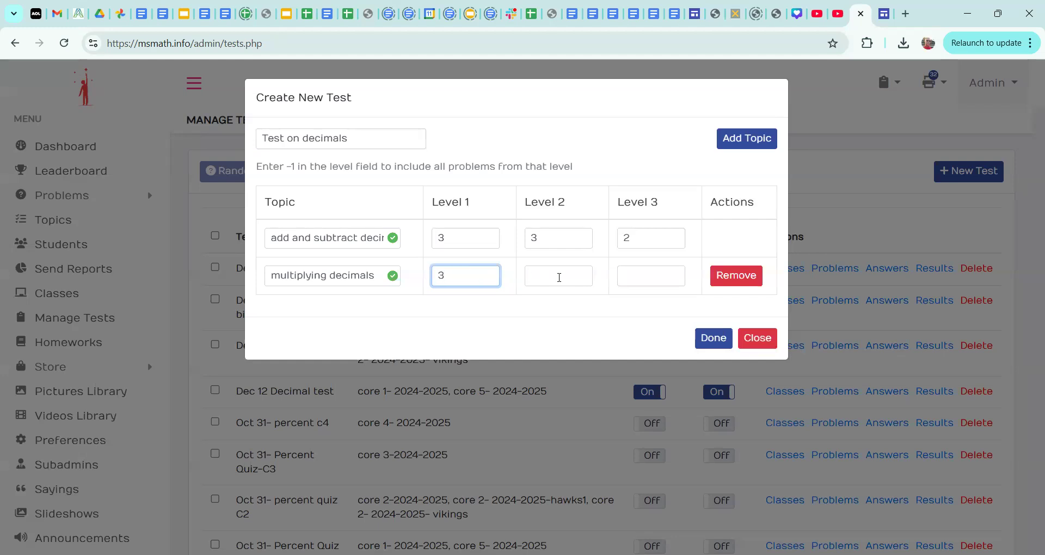
pyautogui.click(559, 277)
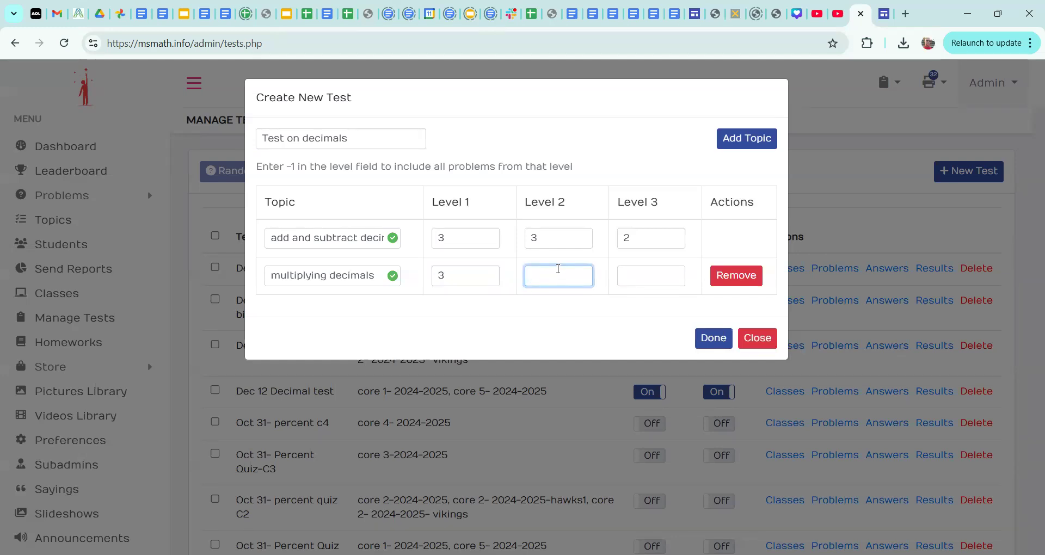
pyautogui.write('2')
pyautogui.click(661, 267)
pyautogui.write('1')
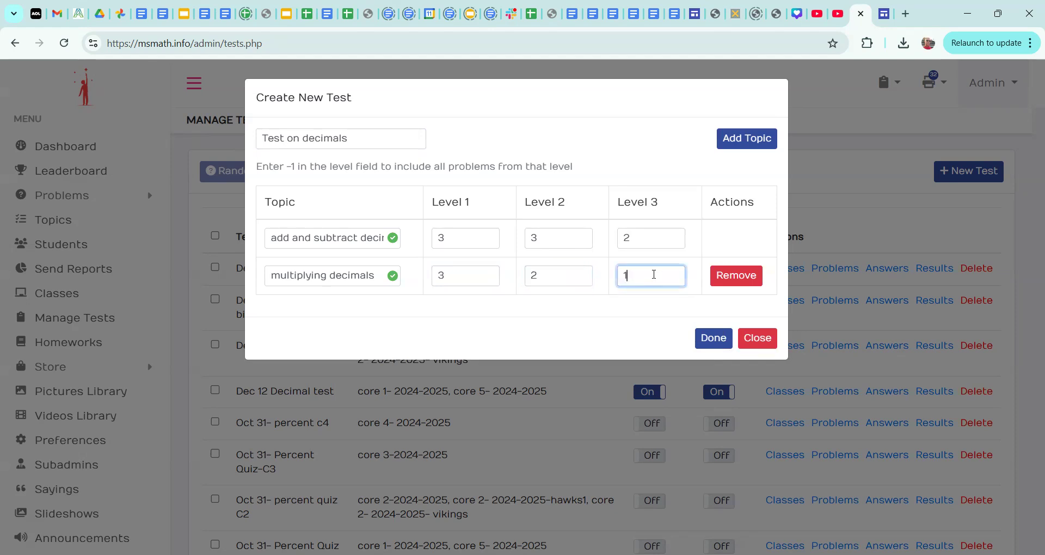
# Add the topic "Decimal Word Problems-add,subtract,multiply" with 5 Level 1, 2 Level 2 and 0 Level 3 problems
pyautogui.click(747, 140)
pyautogui.click(349, 316)
pyautogui.write('dec')
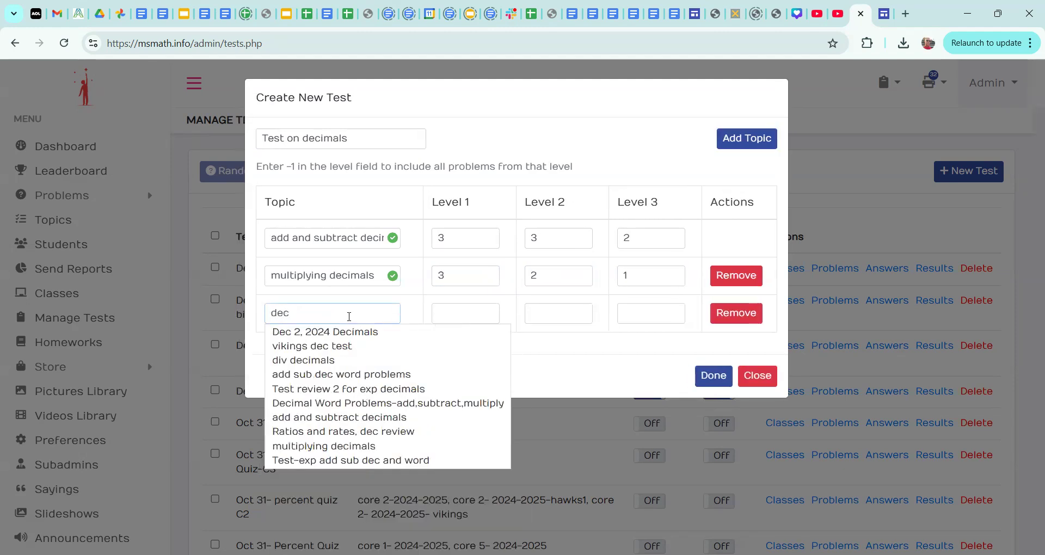
pyautogui.click(457, 403)
pyautogui.click(447, 313)
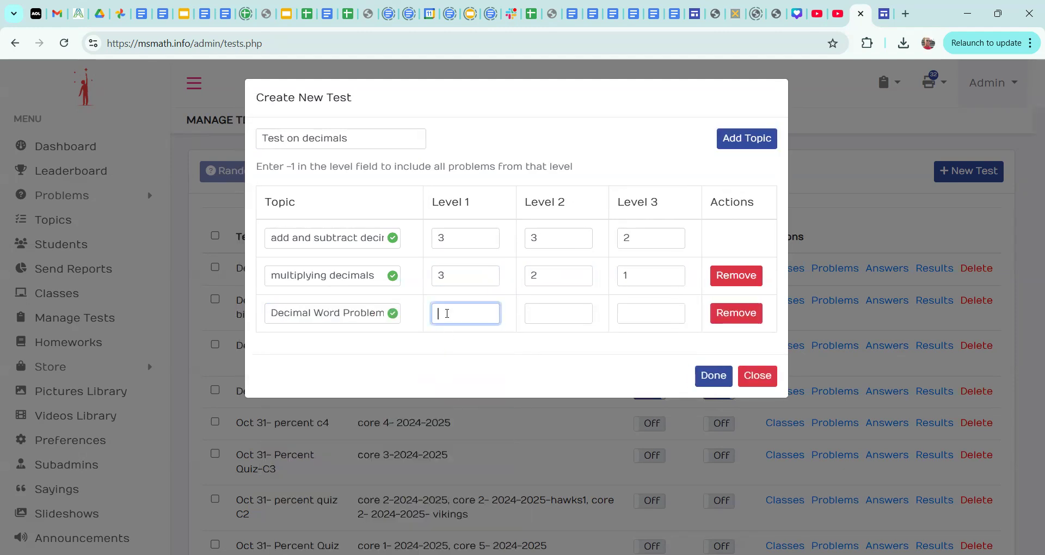
pyautogui.write('5')
pyautogui.click(560, 323)
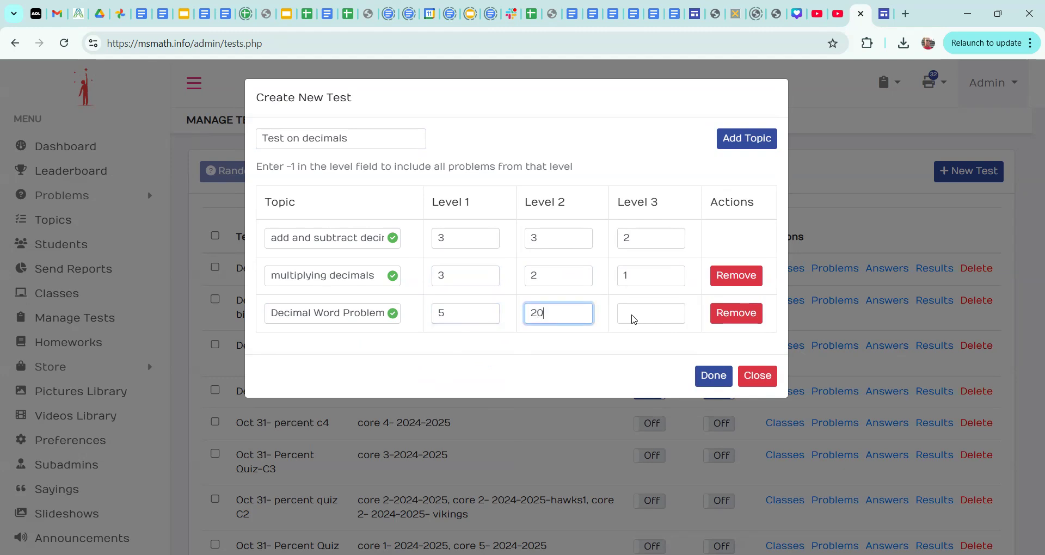
pyautogui.press('BackSpace')
pyautogui.click(622, 315)
pyautogui.write('0')
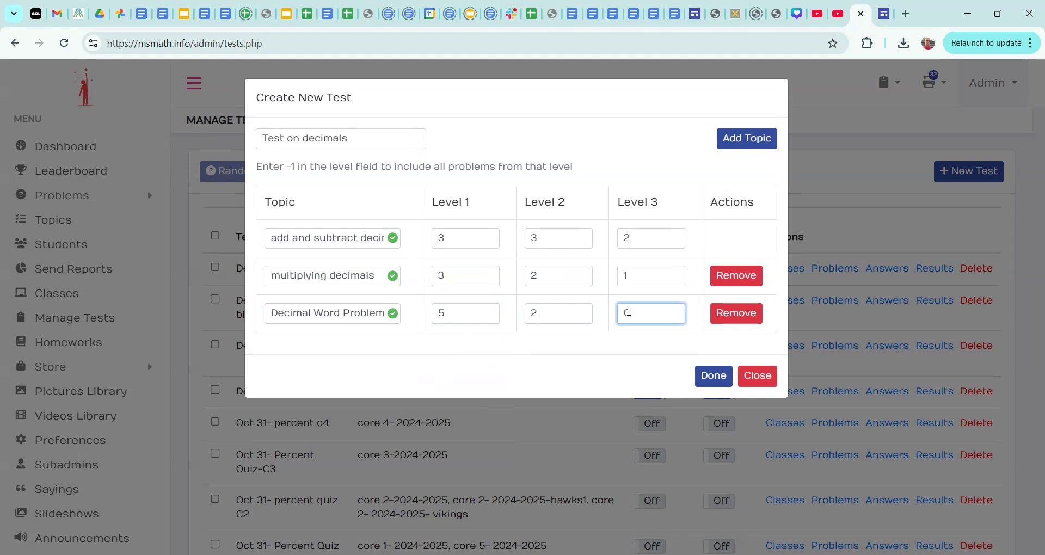
# Add the topic "Exponents" with 5 Level 1, 3 Level 2 and 2 Level 3 problems
pyautogui.click(742, 139)
pyautogui.click(316, 349)
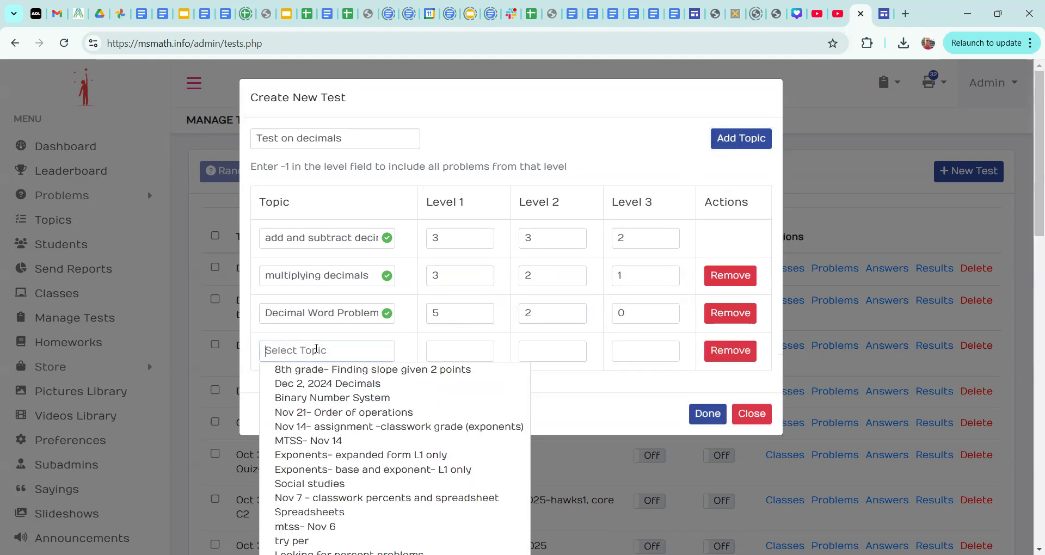
pyautogui.write('expon')
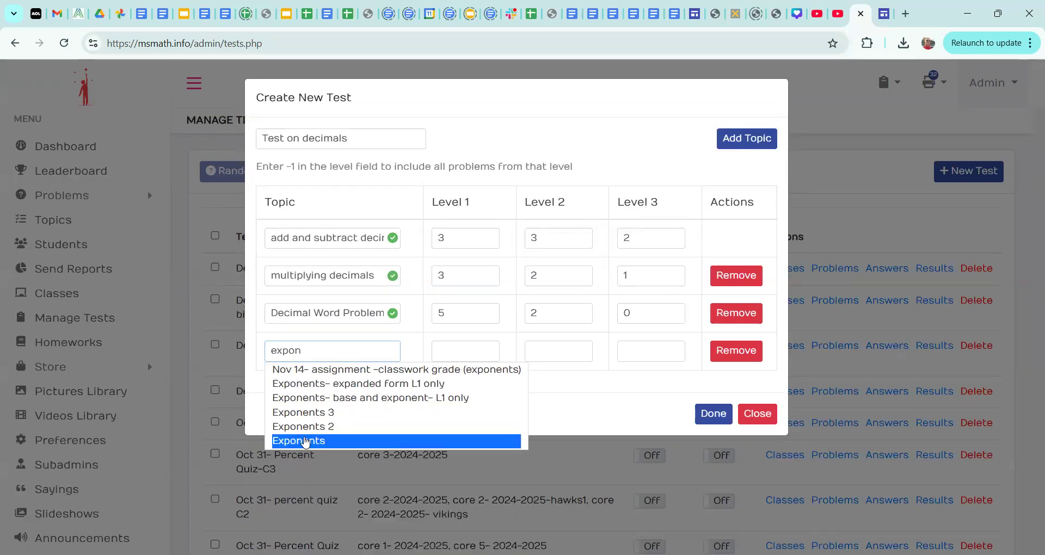
pyautogui.click(305, 441)
pyautogui.click(463, 357)
pyautogui.write('5')
pyautogui.click(550, 352)
pyautogui.write('3')
pyautogui.click(626, 351)
pyautogui.write('2')
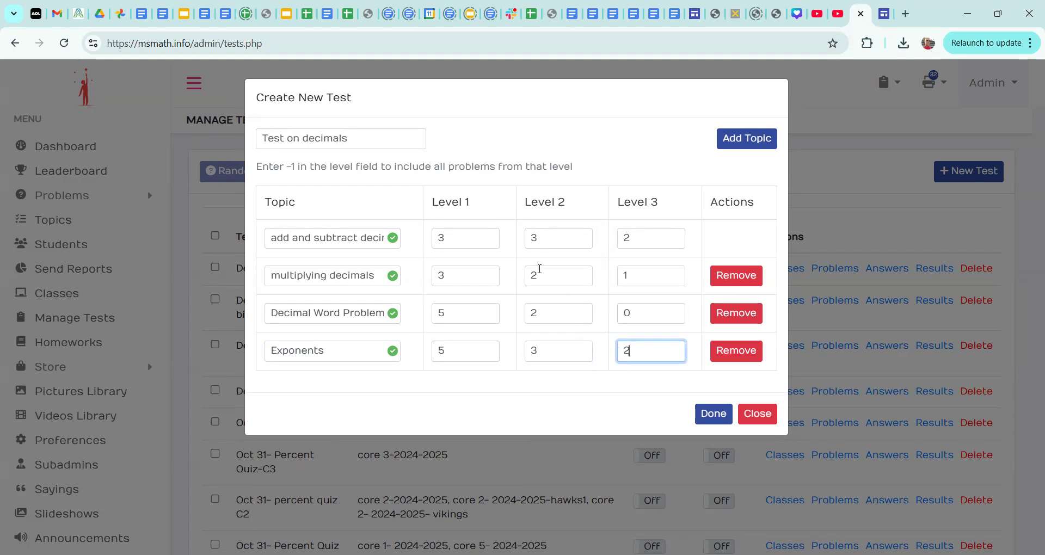
pyautogui.click(616, 174)
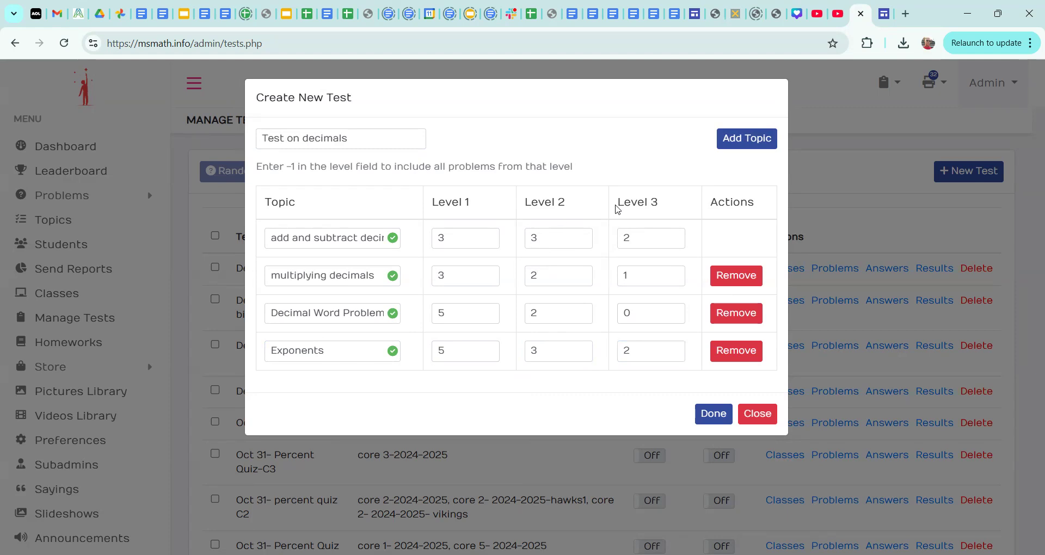
# Set the number of Level 1 problems to 0 for all four topics
pyautogui.click(458, 238)
pyautogui.press('BackSpace')
pyautogui.write('0')
pyautogui.click(451, 270)
pyautogui.press('BackSpace')
pyautogui.write('0')
pyautogui.click(450, 307)
pyautogui.press('BackSpace')
pyautogui.write('0')
pyautogui.click(452, 354)
pyautogui.press('BackSpace')
pyautogui.write('0')
# Set the Level 3 problems to 4 for add and subtract decimals, 5 for multiplying decimals, and 4 each for word problems and exponents
pyautogui.click(639, 235)
pyautogui.click(635, 272)
pyautogui.press('BackSpace')
pyautogui.write('5')
pyautogui.click(637, 304)
pyautogui.press('BackSpace')
pyautogui.write('4')
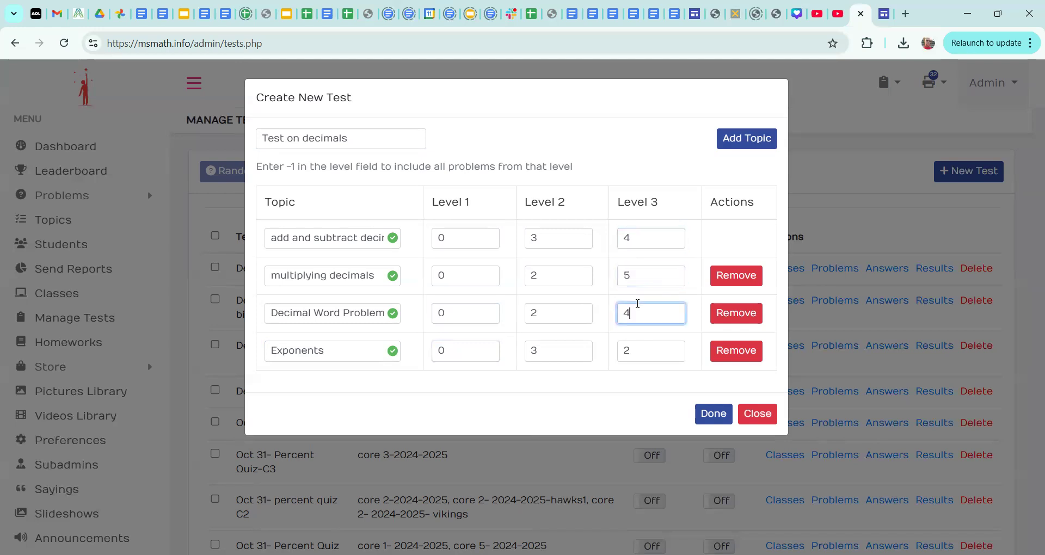
pyautogui.click(642, 357)
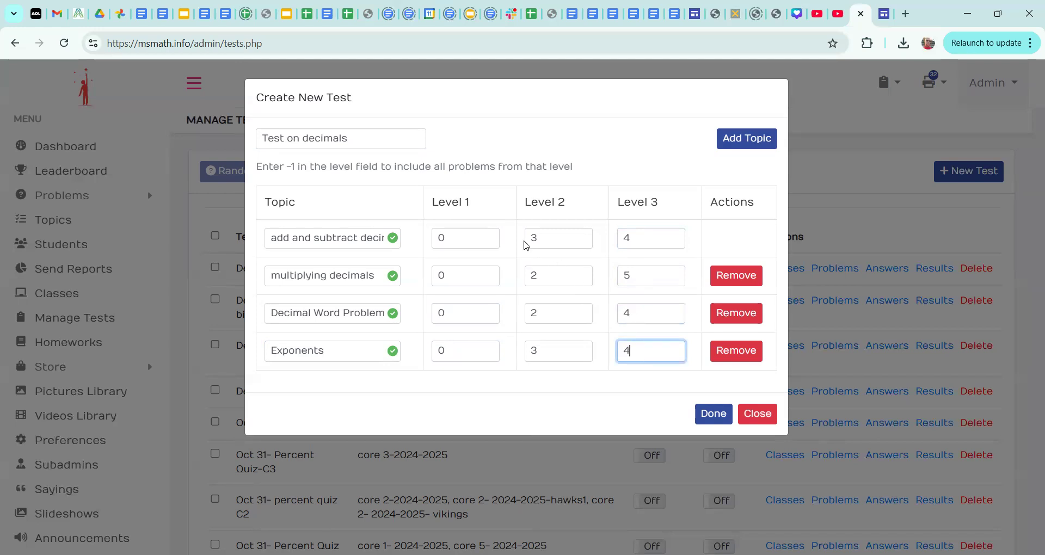
# Set the number of Level 1 problems to 5 for all four topics
pyautogui.click(458, 239)
pyautogui.press('BackSpace')
pyautogui.write('5')
pyautogui.click(457, 276)
pyautogui.press('BackSpace')
pyautogui.write('5')
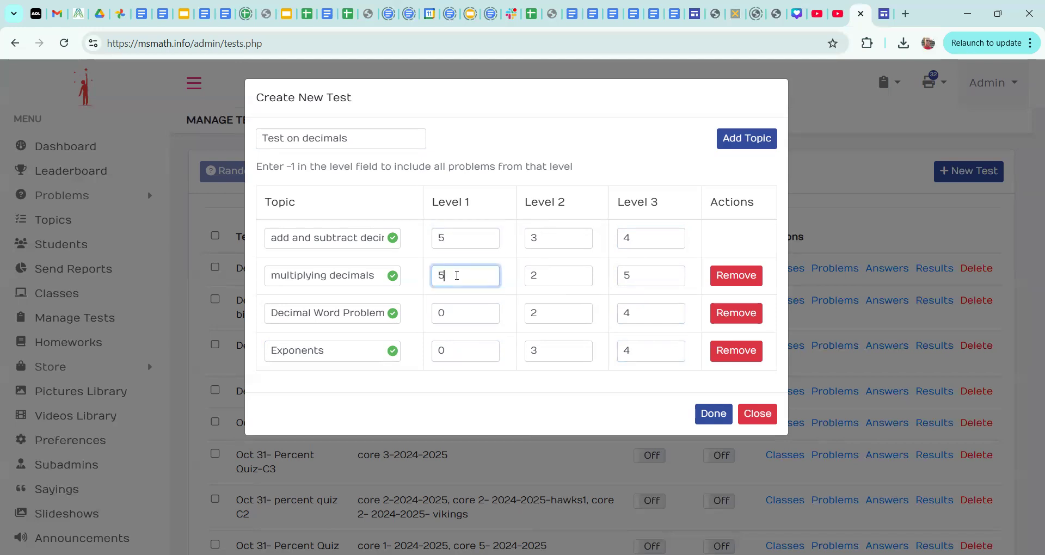
pyautogui.click(448, 310)
pyautogui.press('BackSpace')
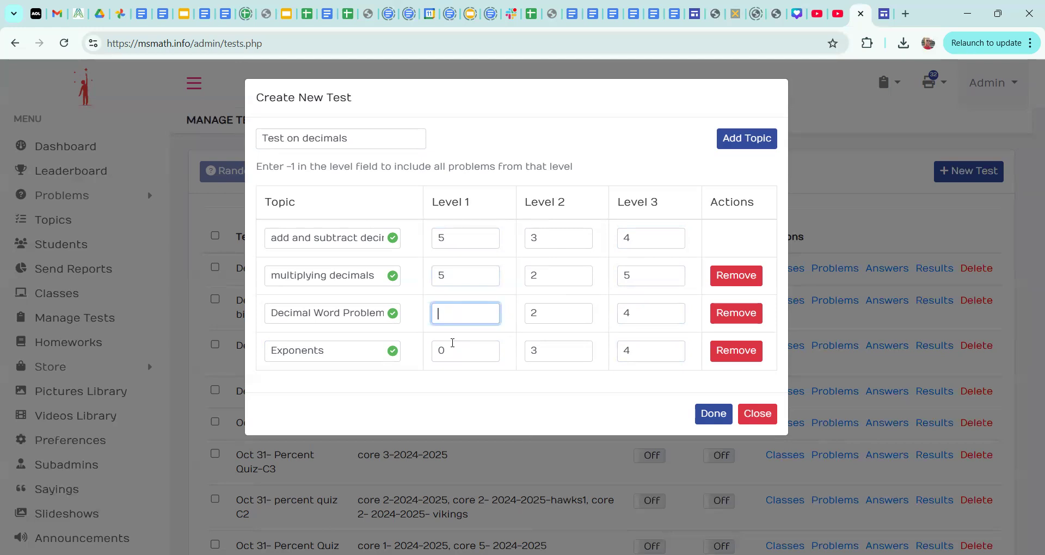
pyautogui.write('5')
pyautogui.click(451, 345)
pyautogui.press('BackSpace')
pyautogui.write('5')
# Set the number of Level 3 problems to 0 for all four topics
pyautogui.click(644, 240)
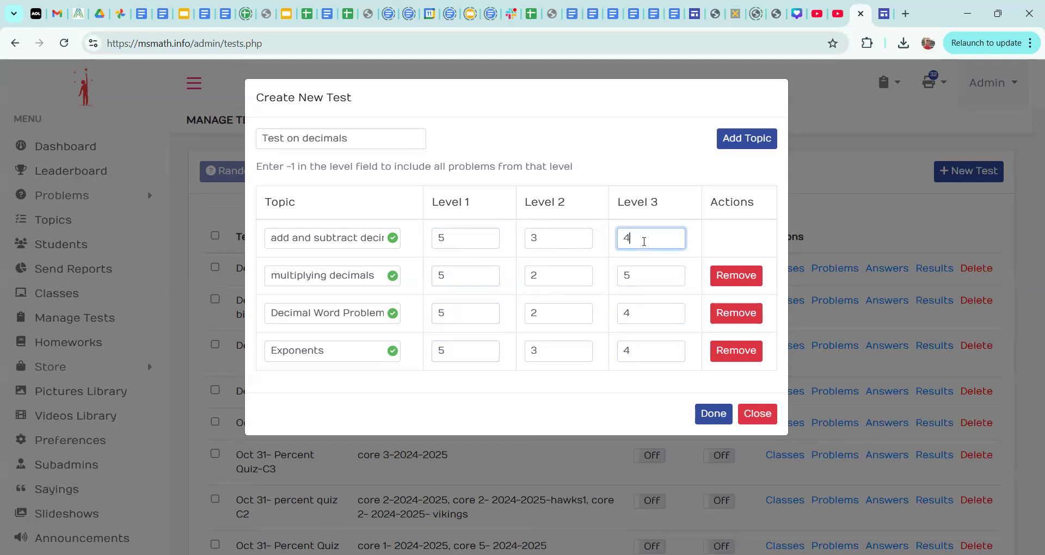
pyautogui.write('1')
pyautogui.press('BackSpace')
pyautogui.write('0')
pyautogui.click(635, 276)
pyautogui.write('0')
pyautogui.click(632, 313)
pyautogui.press('BackSpace')
pyautogui.write('0')
pyautogui.click(650, 352)
pyautogui.write('0')
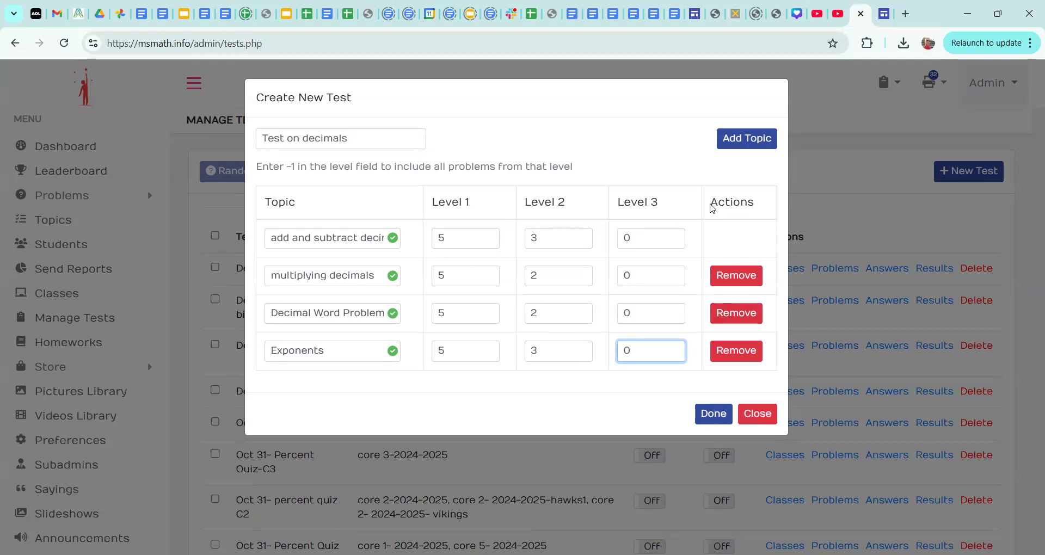
pyautogui.click(652, 166)
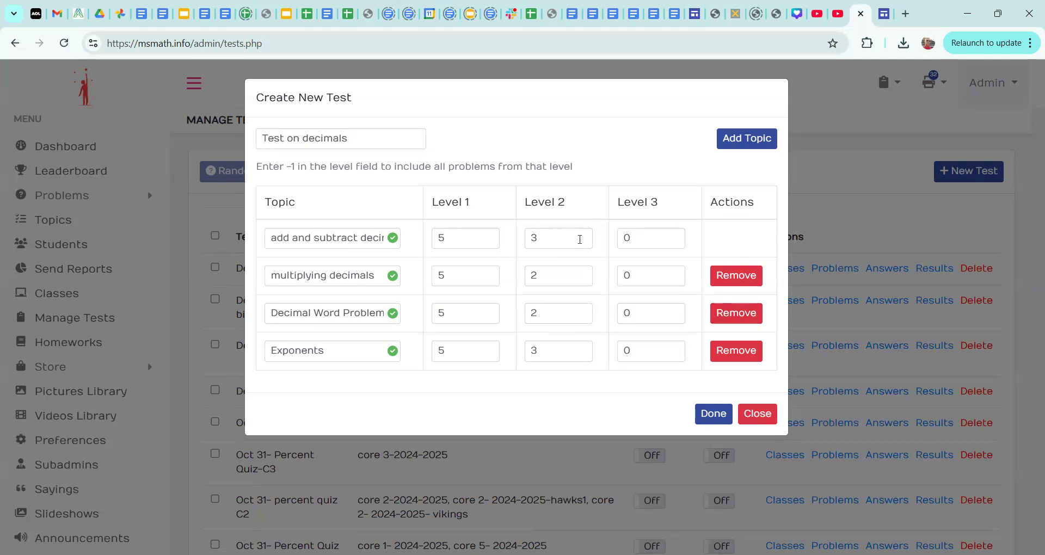
# Save the new test and check which classes can be assigned to it, without selecting any
pyautogui.click(713, 415)
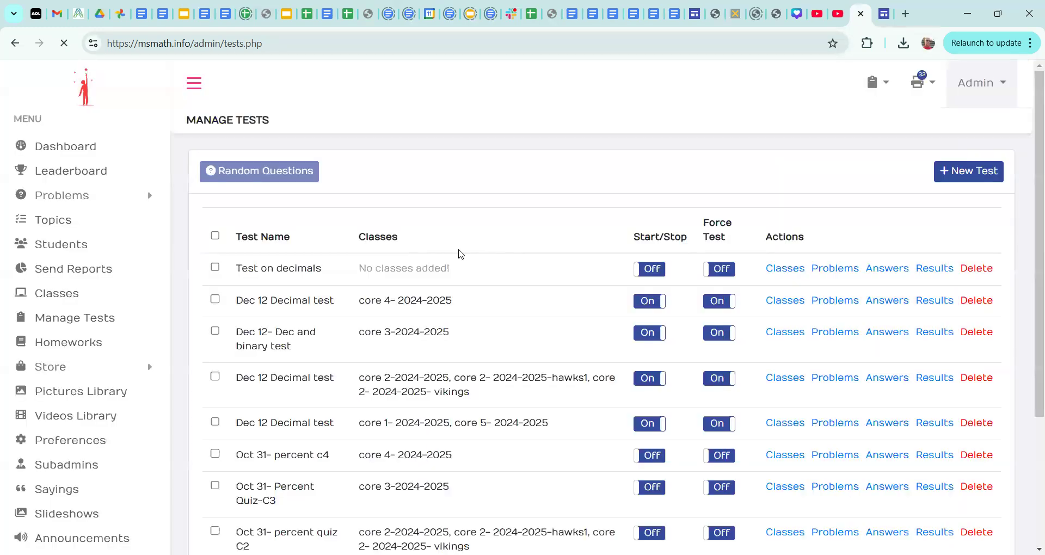
pyautogui.click(776, 271)
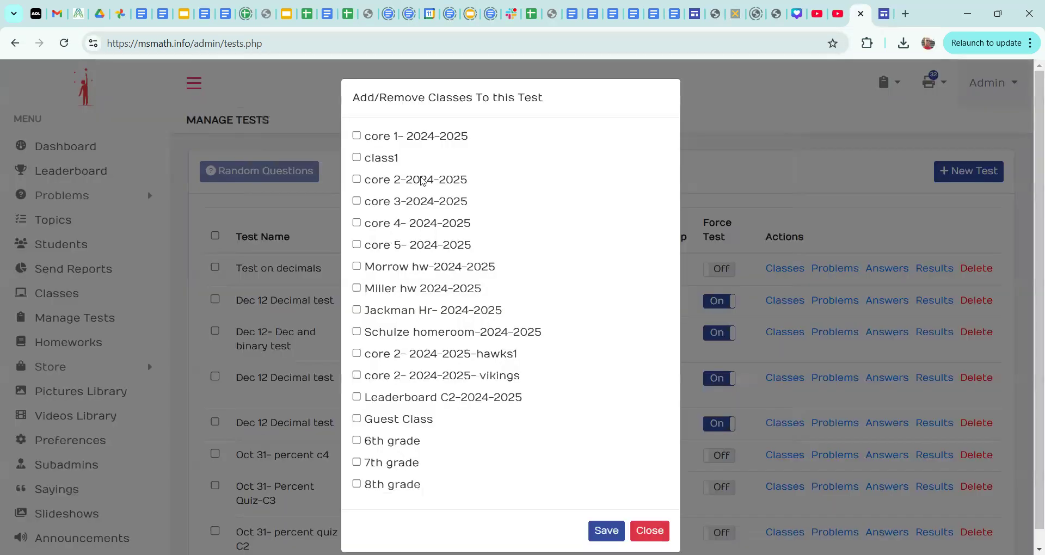
pyautogui.click(649, 531)
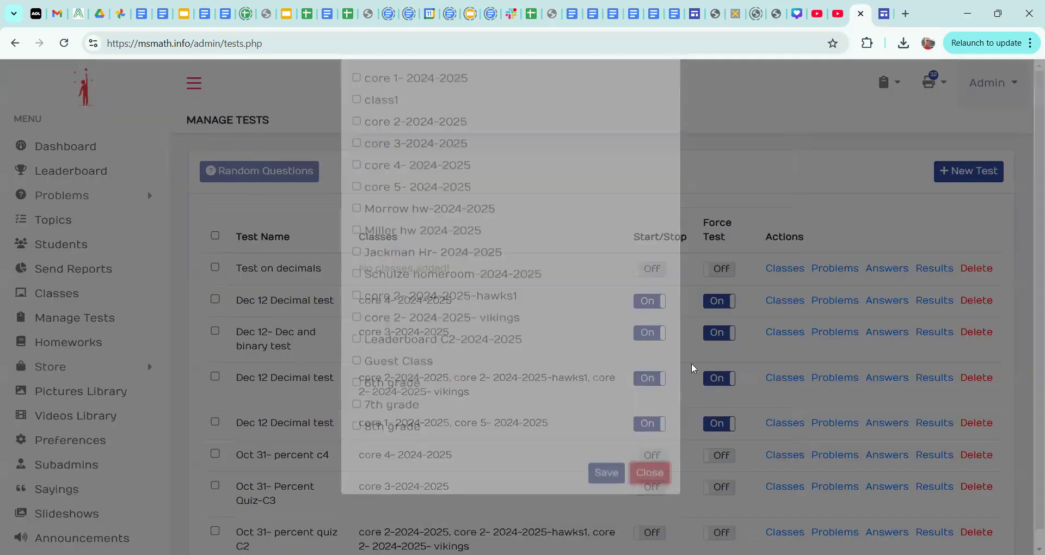
# Preview the new test's problems as a Letter-size printable worksheet titled "test" with 3 columns, and close it without printing
pyautogui.click(840, 269)
pyautogui.click(599, 143)
pyautogui.write('test')
pyautogui.click(588, 207)
pyautogui.click(585, 263)
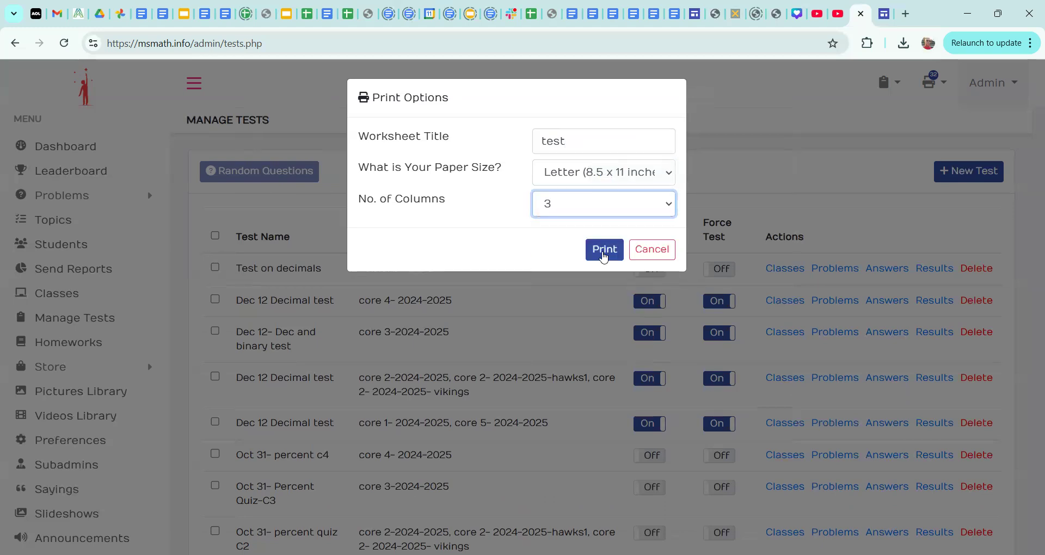
pyautogui.click(603, 249)
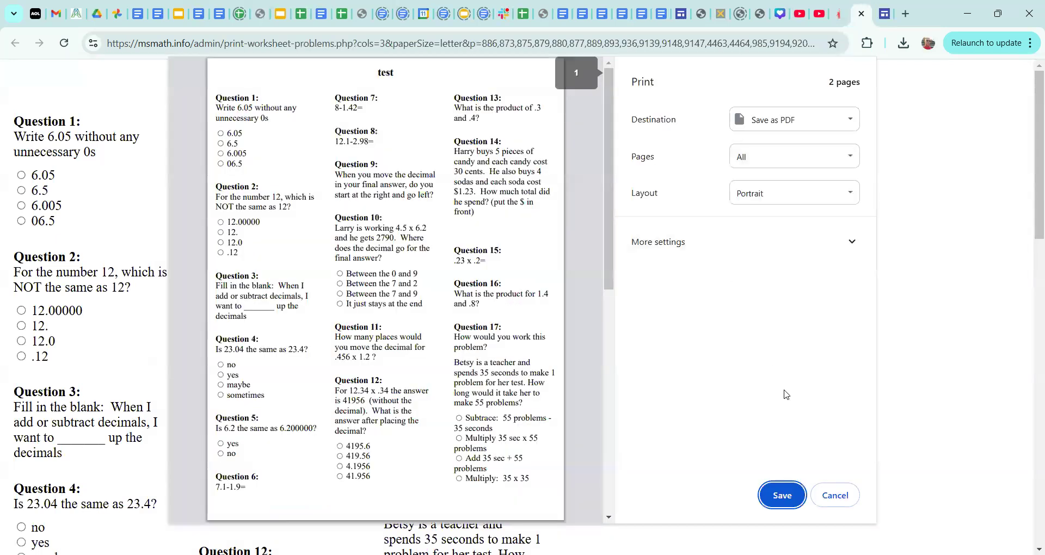
pyautogui.click(829, 501)
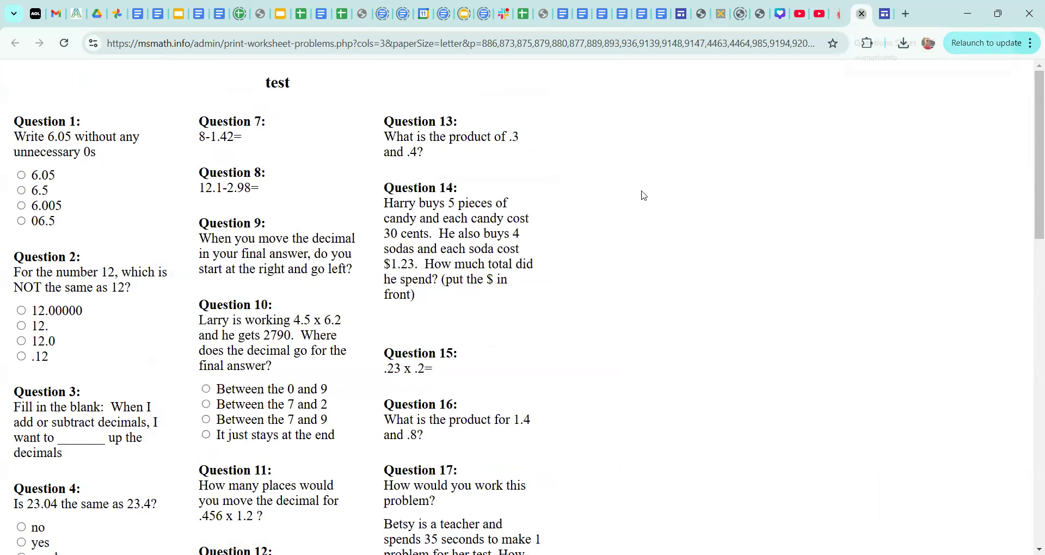
pyautogui.click(862, 15)
pyautogui.click(767, 260)
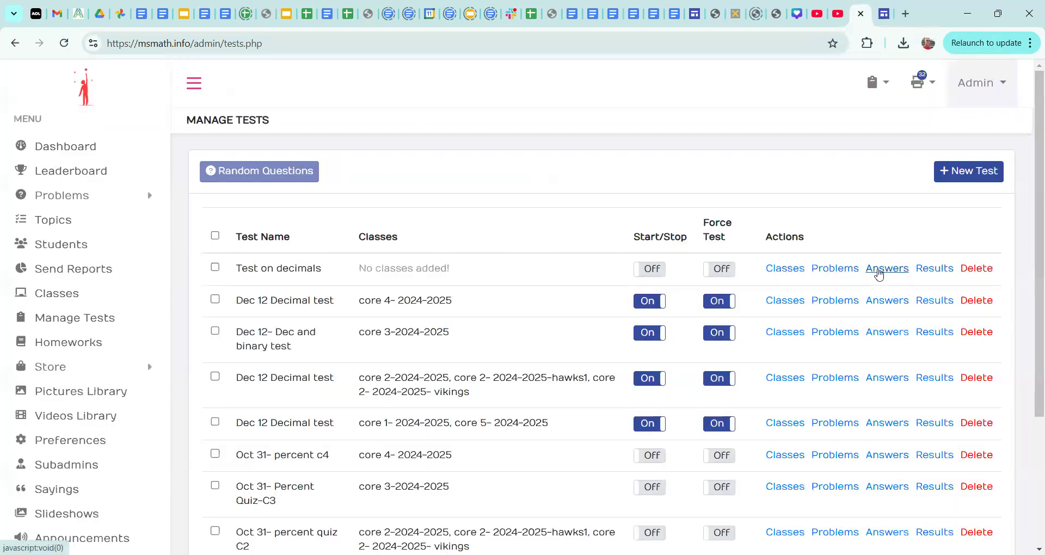
# Check the Test on decimals for class results and close the results list
pyautogui.click(934, 269)
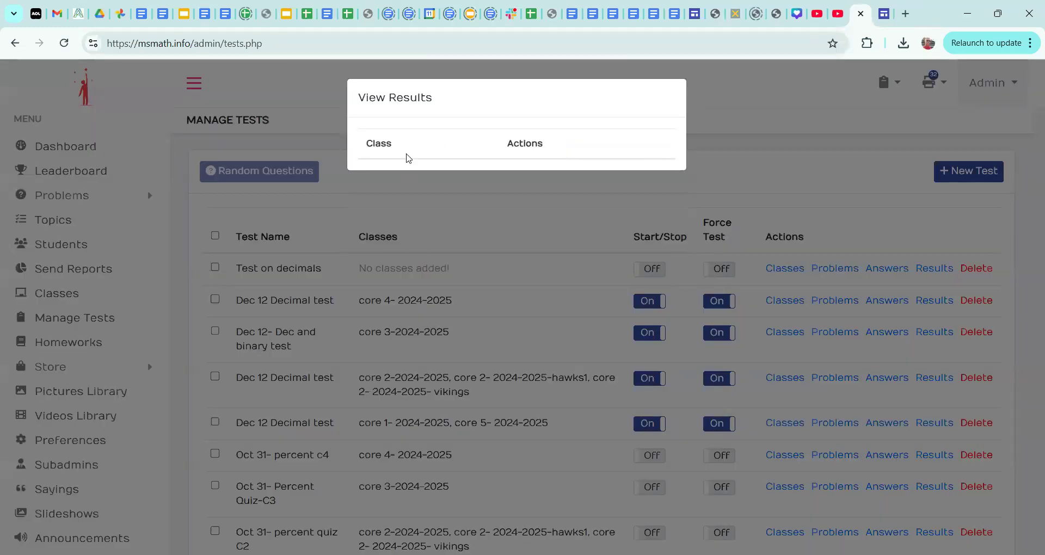
pyautogui.click(766, 130)
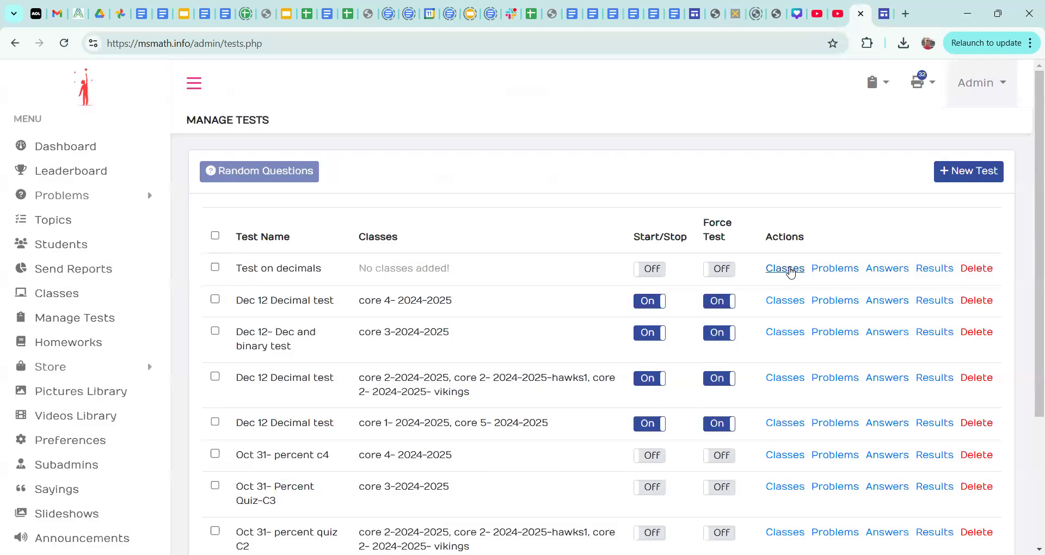
# Assign the Test on decimals to class1 and switch on both Start/Stop and Force Test for it
pyautogui.click(785, 268)
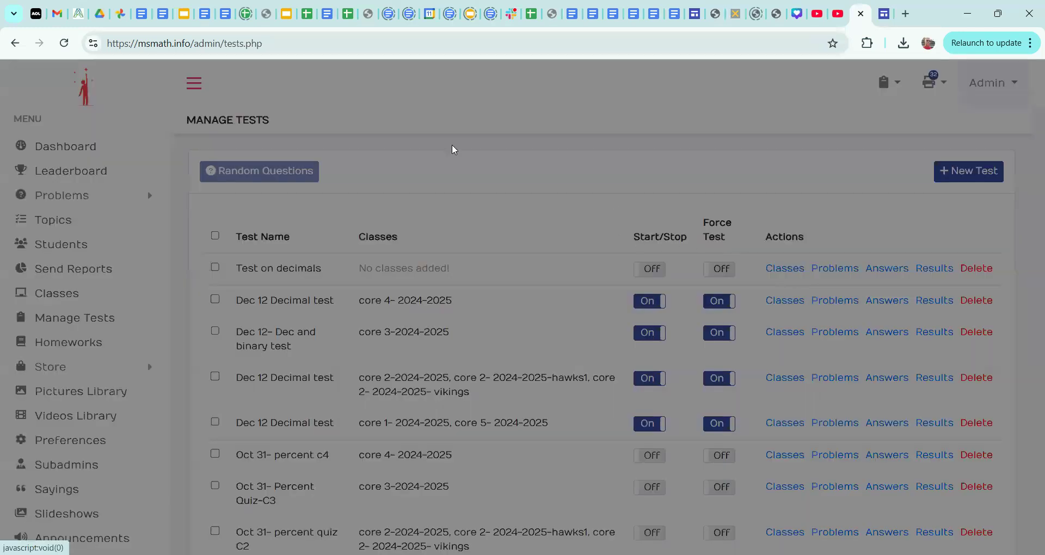
pyautogui.click(398, 155)
pyautogui.click(606, 531)
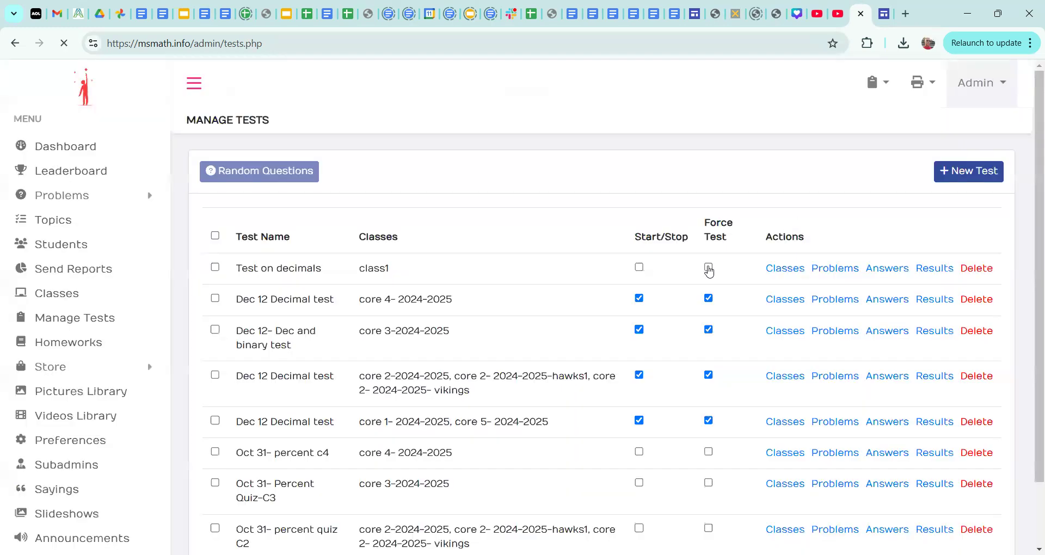
pyautogui.click(649, 269)
pyautogui.click(719, 272)
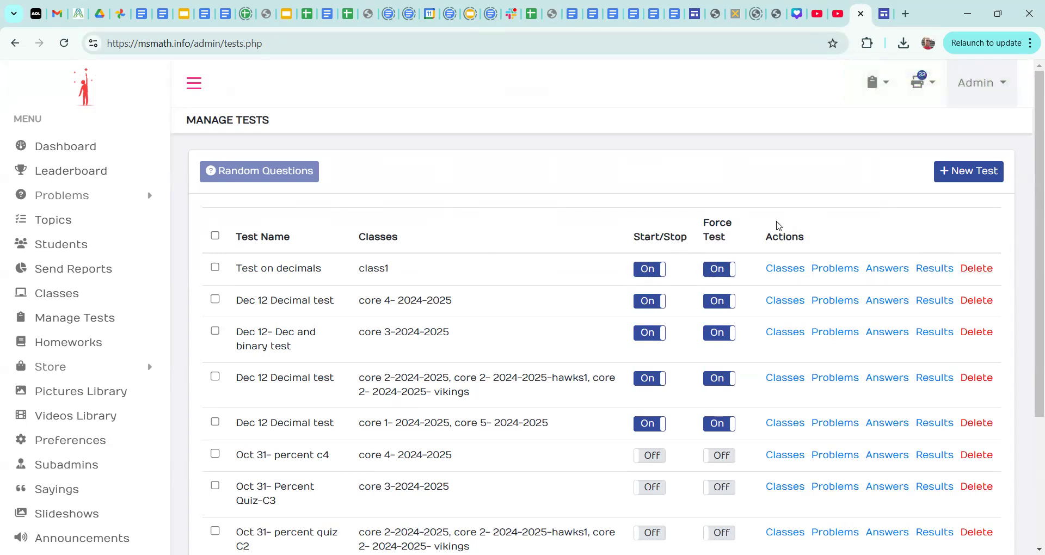
# View class1's student results for the Test on decimals and return to the list of tests
pyautogui.click(942, 268)
pyautogui.click(523, 175)
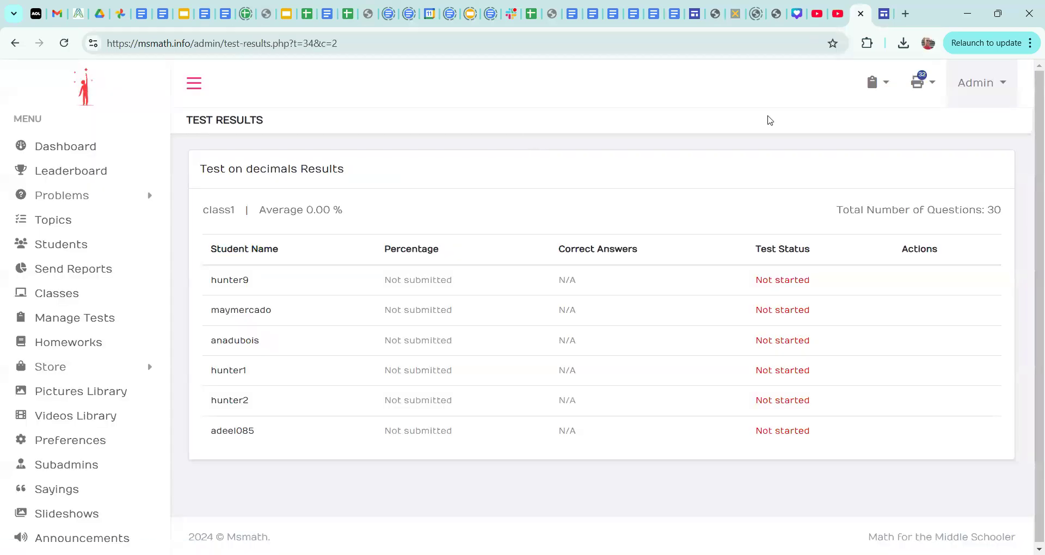
pyautogui.click(12, 46)
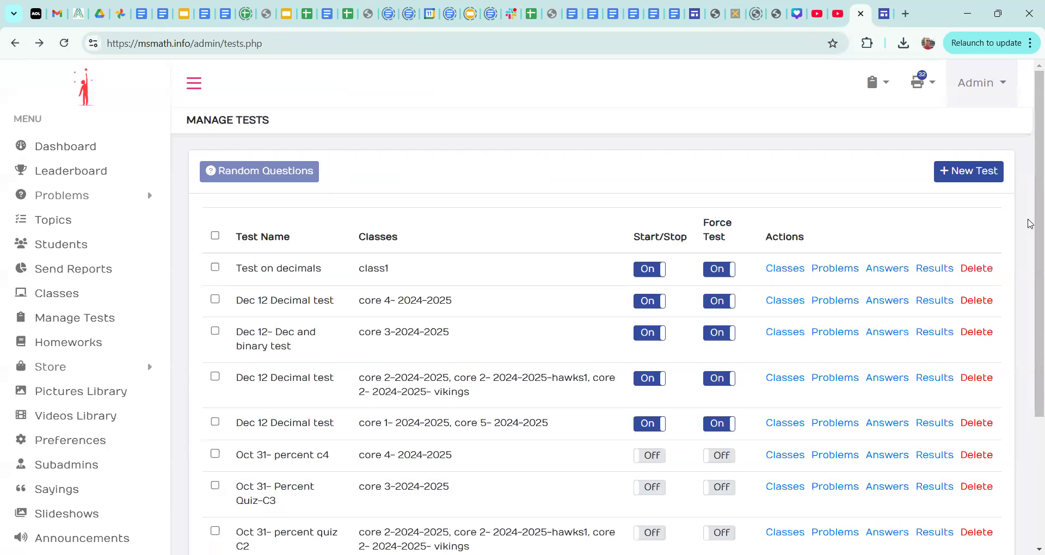